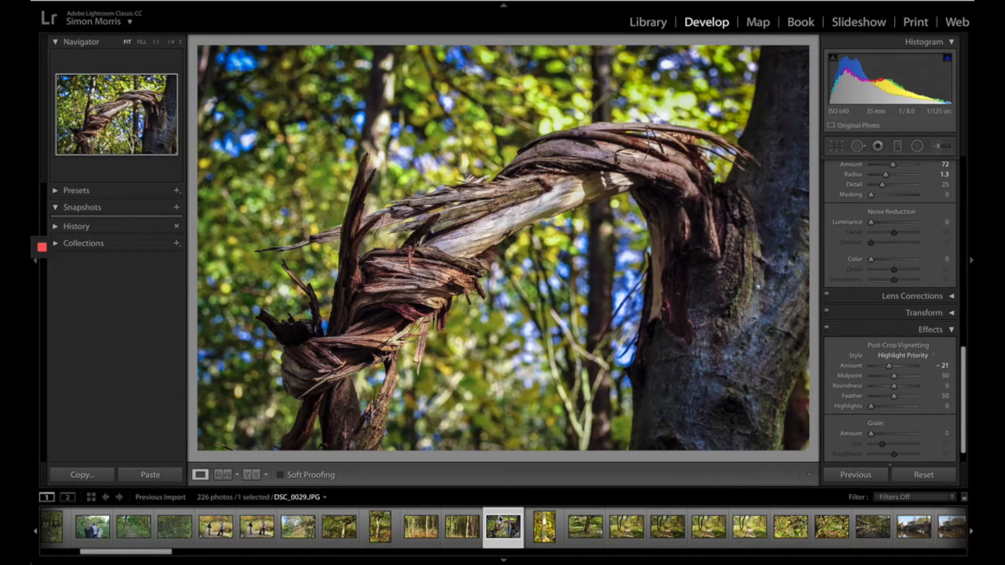
- Select the birch trunk photo DSC_0030.JPG and apply the previously edited photo's develop settings to it
click(545, 527)
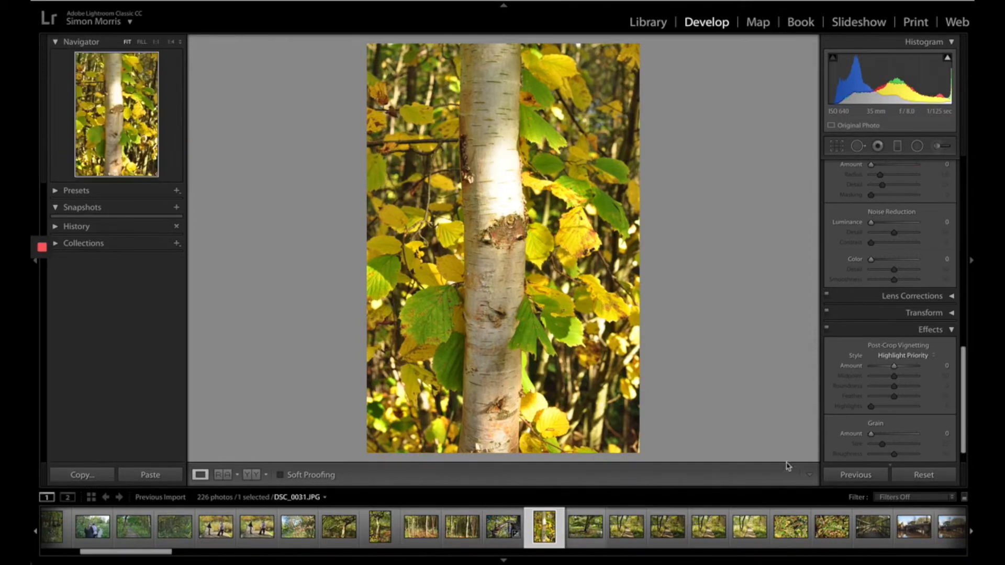
click(849, 477)
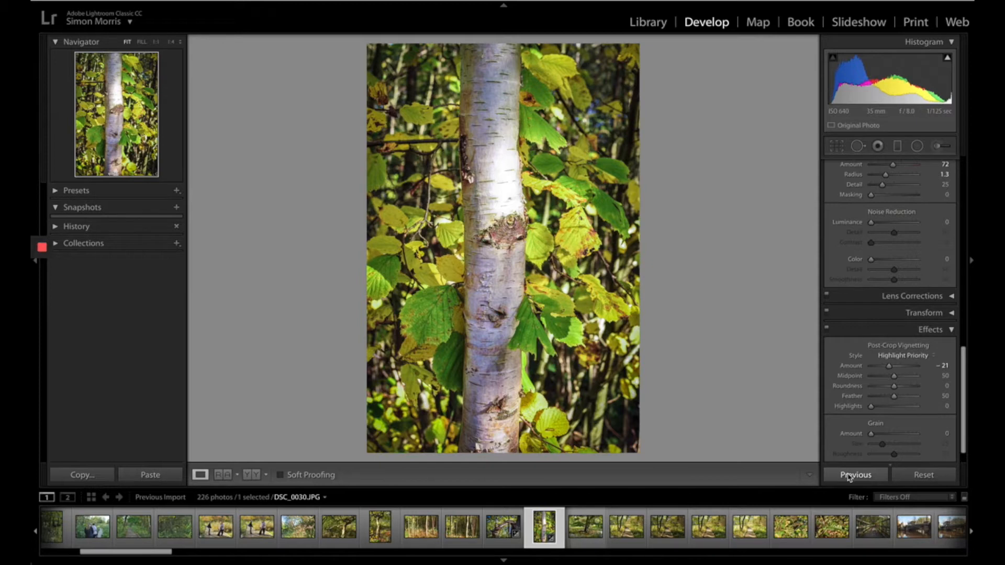
- Start a new develop preset named "Nature one" and include all available settings in it
click(59, 193)
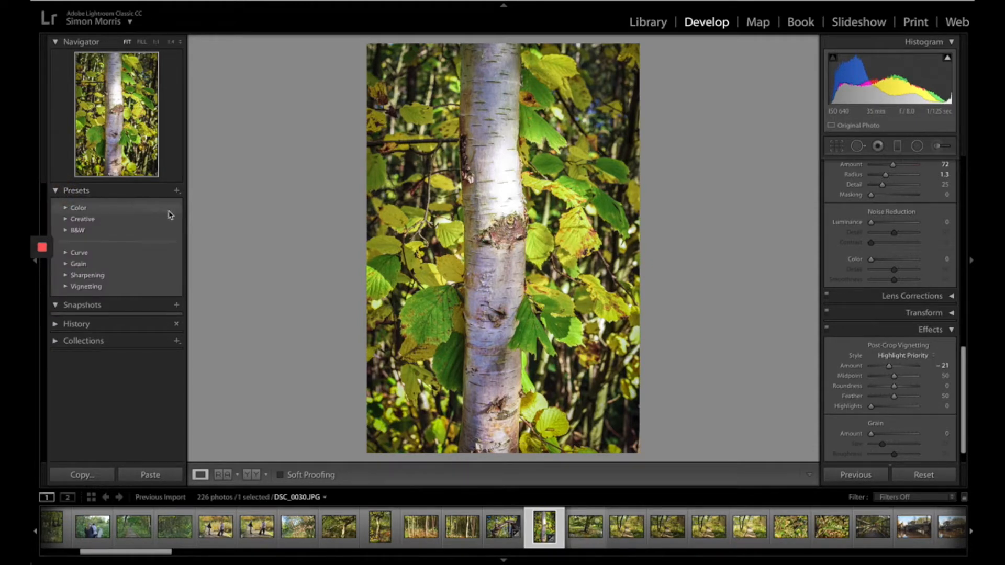
click(178, 192)
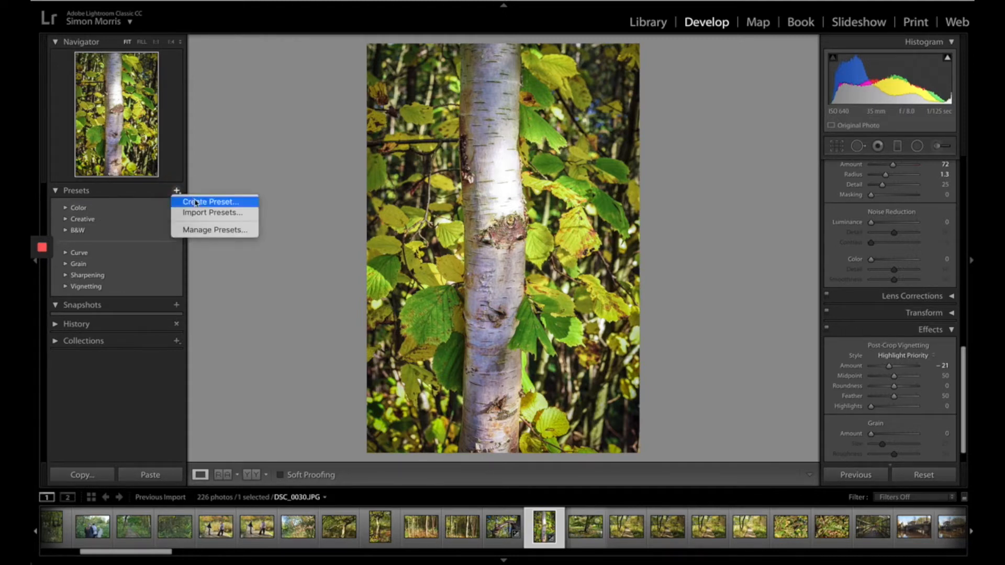
click(197, 202)
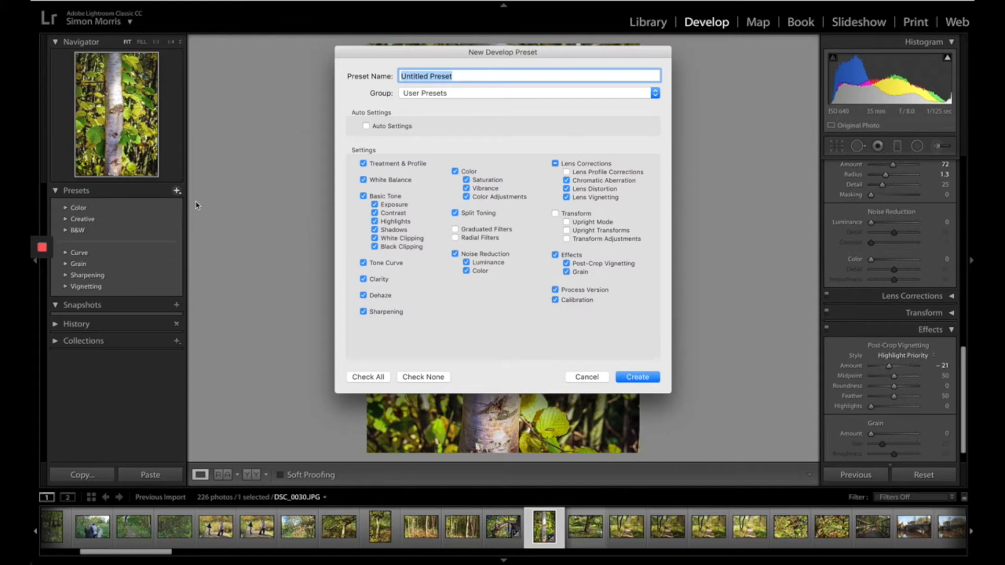
triple_click(457, 77)
text(Nature one)
click(375, 377)
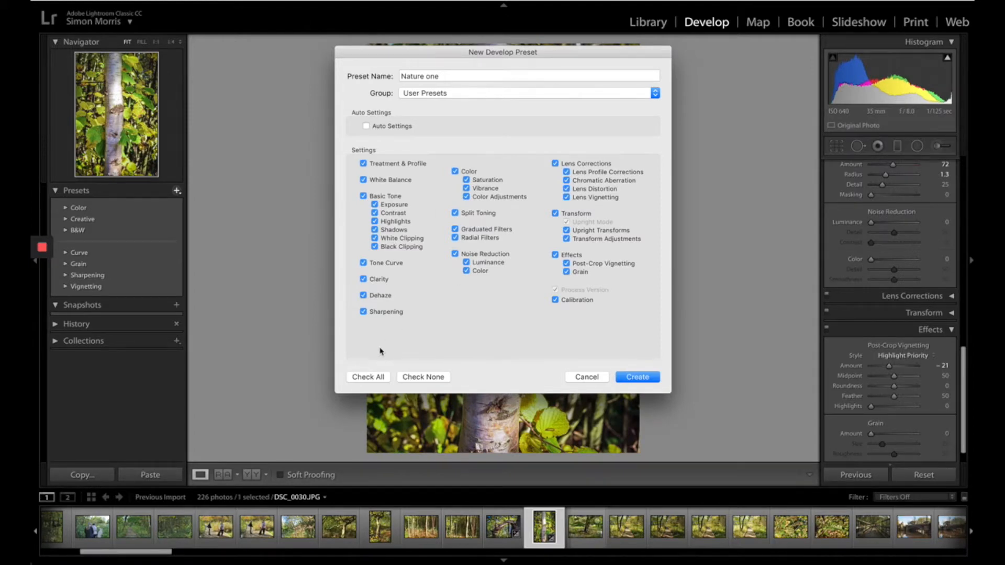
click(366, 377)
- Review the preset's group options, keep it in User Presets and create it
click(522, 93)
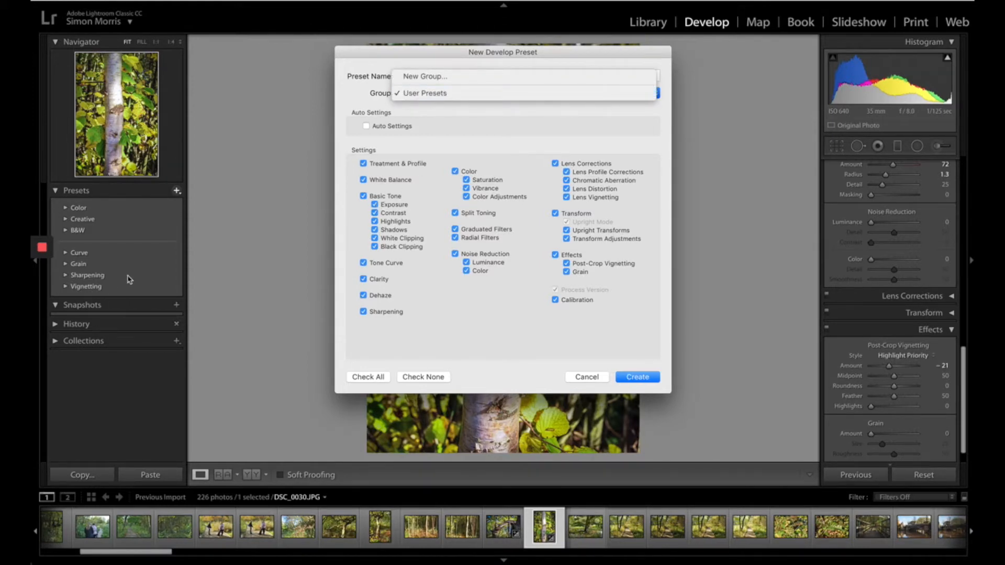
click(444, 116)
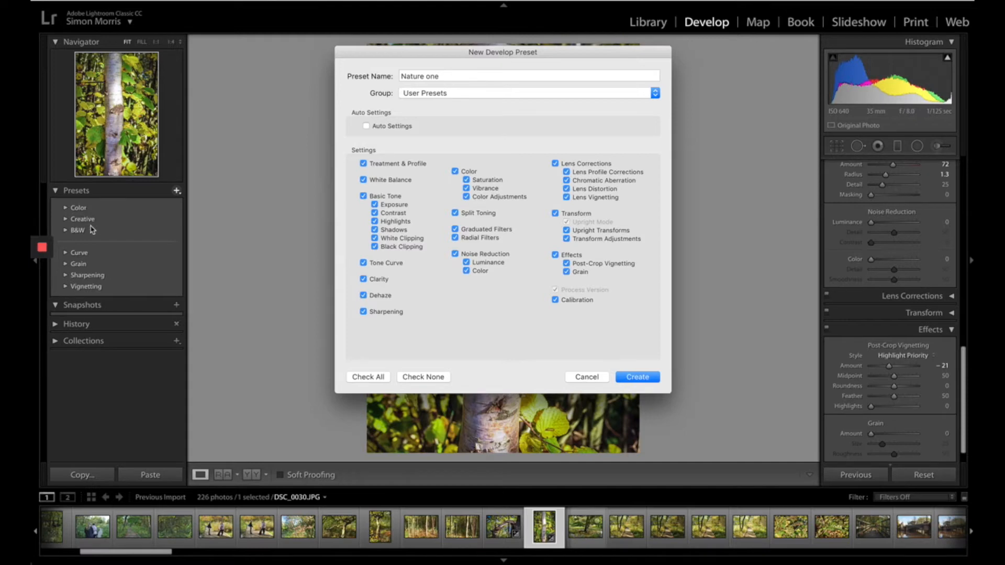
click(430, 93)
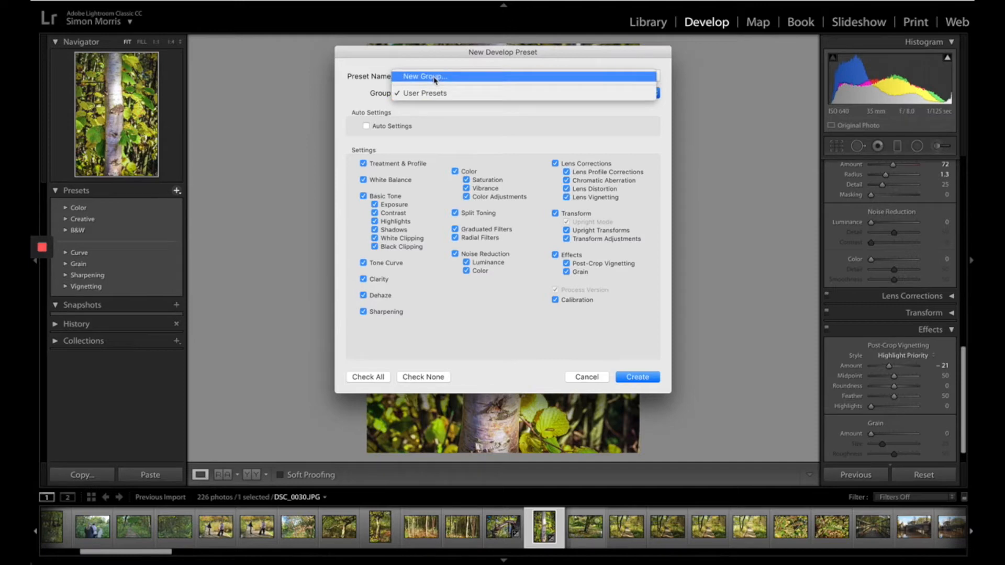
click(374, 99)
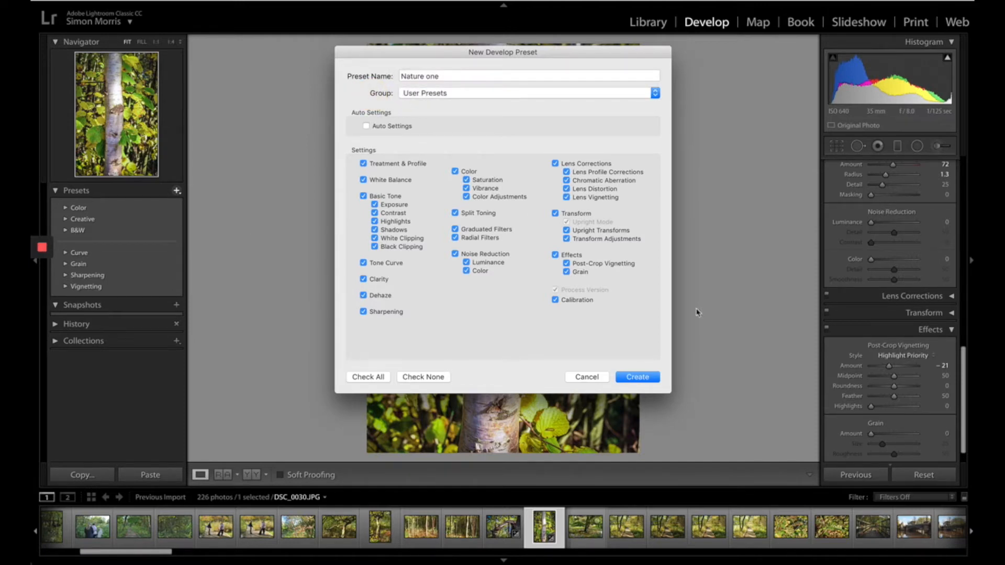
click(643, 378)
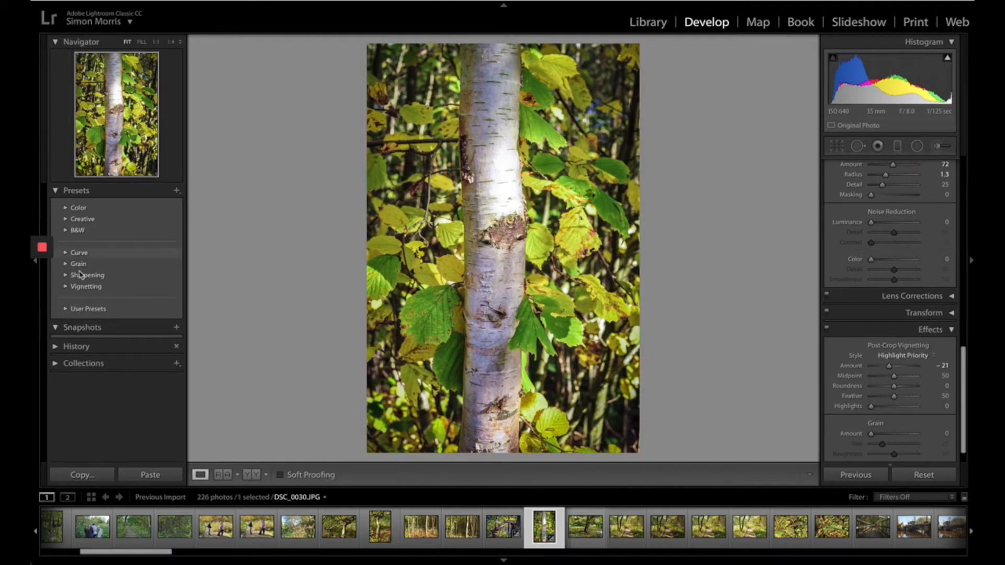
- Apply the "Nature one" user preset to the mossy tree photo DSC_0025.JPG
click(74, 310)
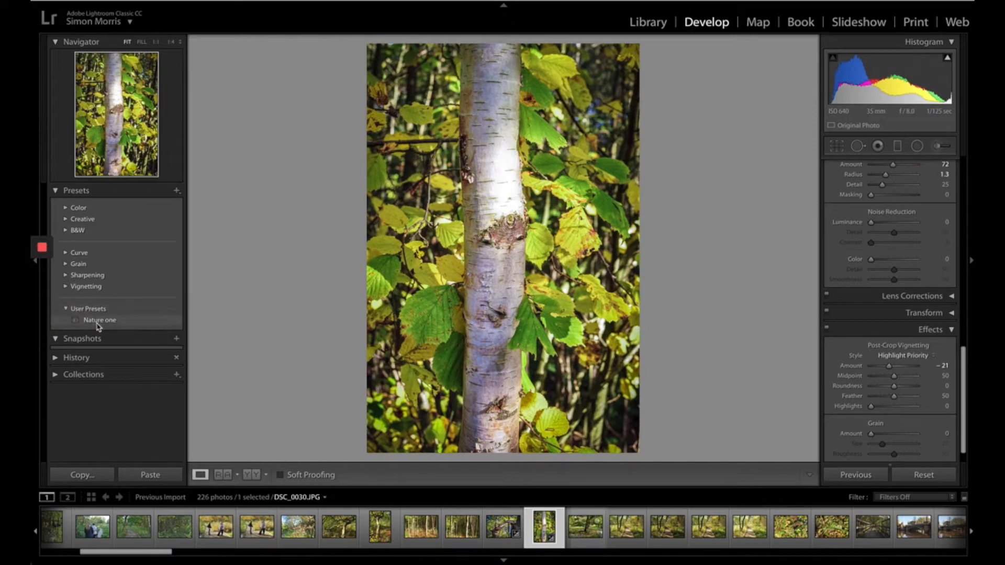
click(338, 531)
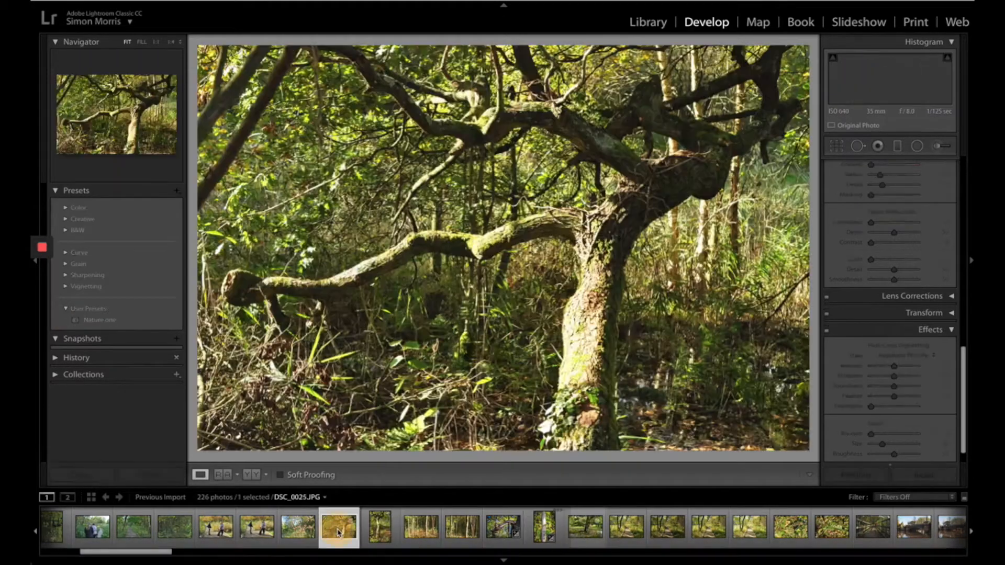
click(96, 320)
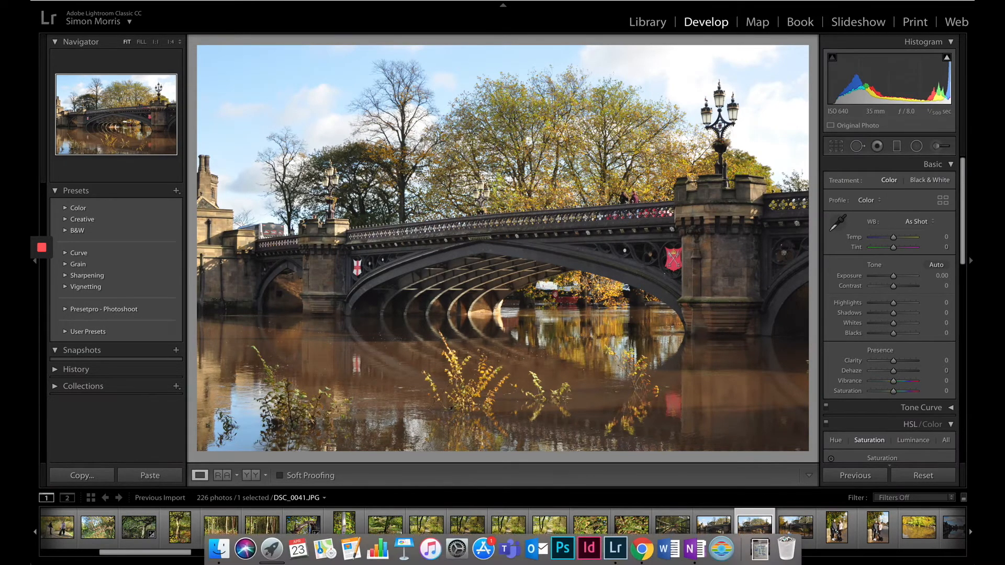
- Switch to Chrome and browse the gallery of free Lightroom presets on the Lookfilter page, widening the browser window
key(super+Tab)
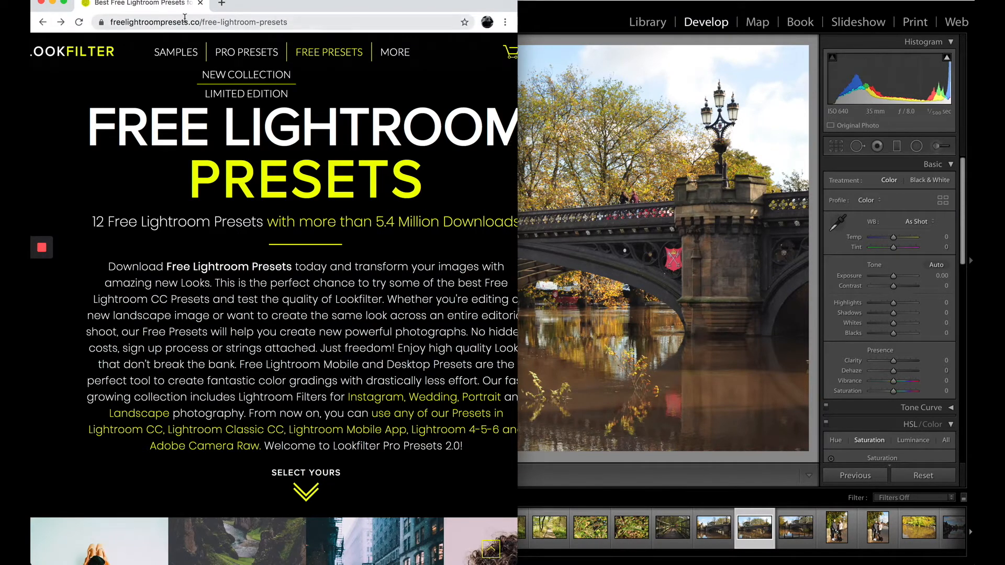
scroll(515, 122, down, 7)
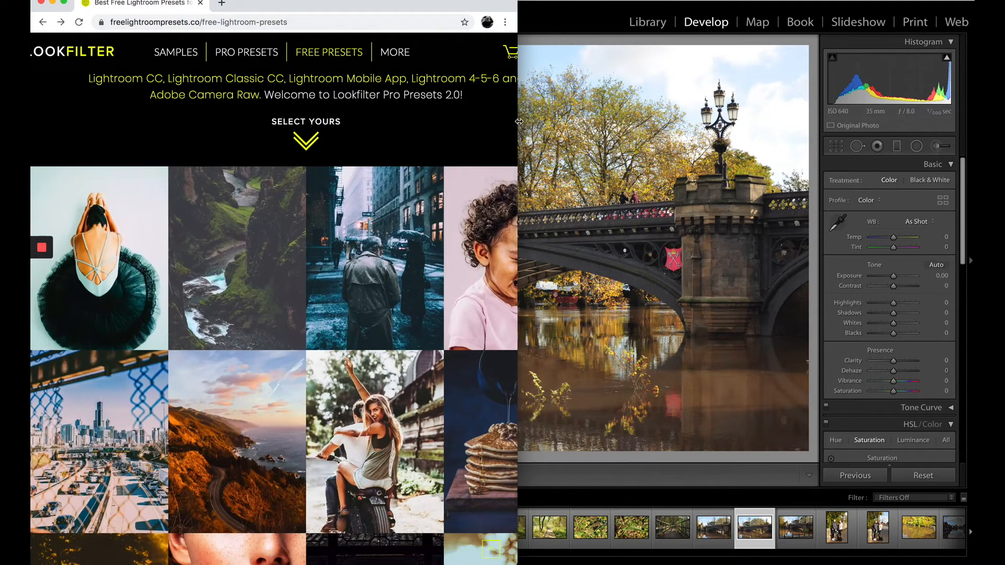
drag(518, 122, 627, 141)
scroll(437, 141, down, 5)
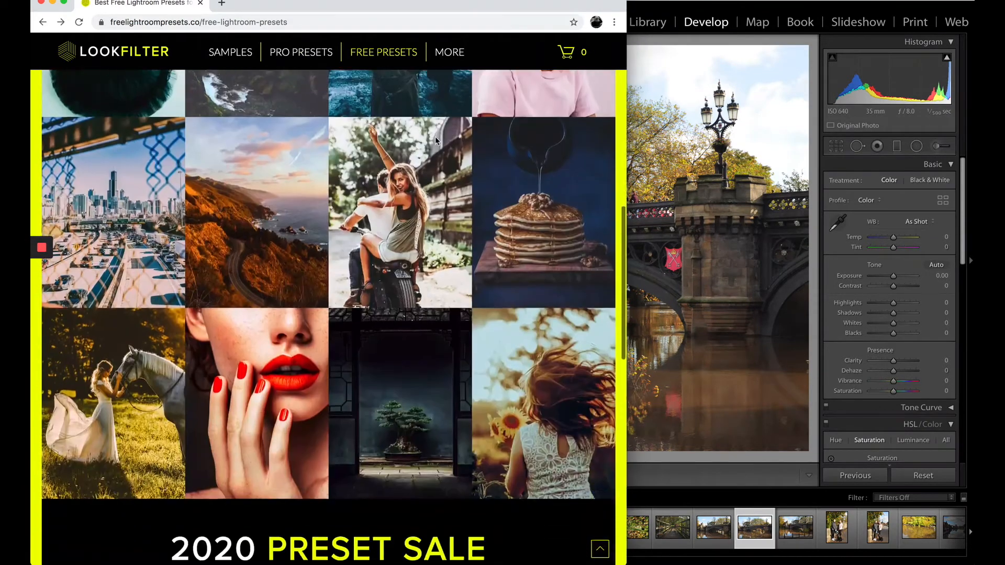
scroll(437, 141, up, 1)
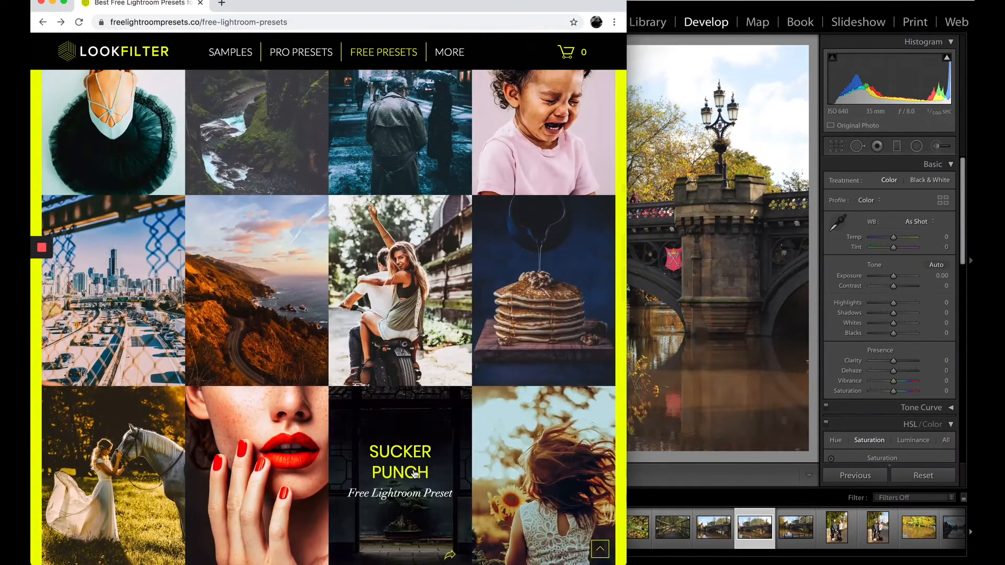
scroll(426, 461, up, 3)
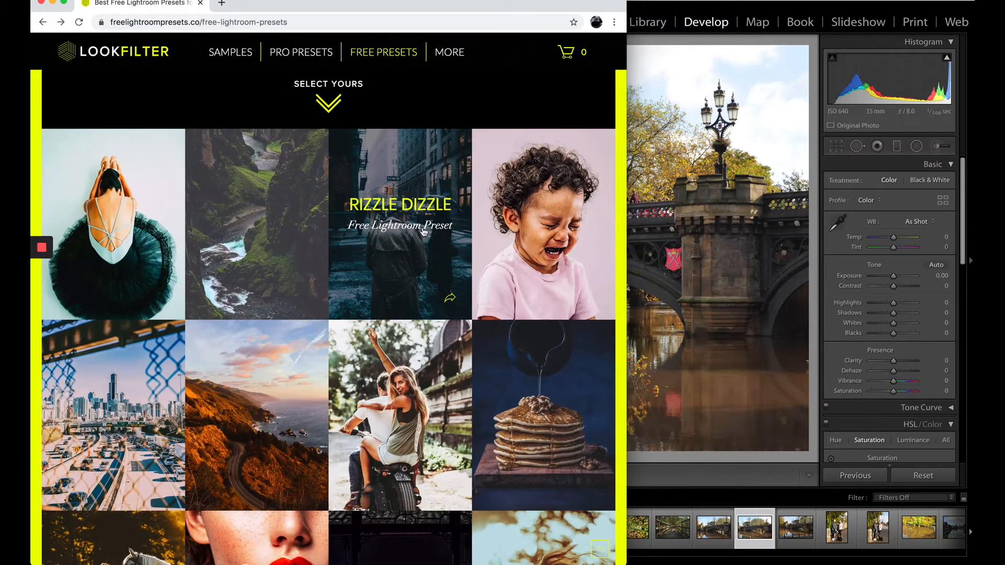
scroll(423, 232, down, 3)
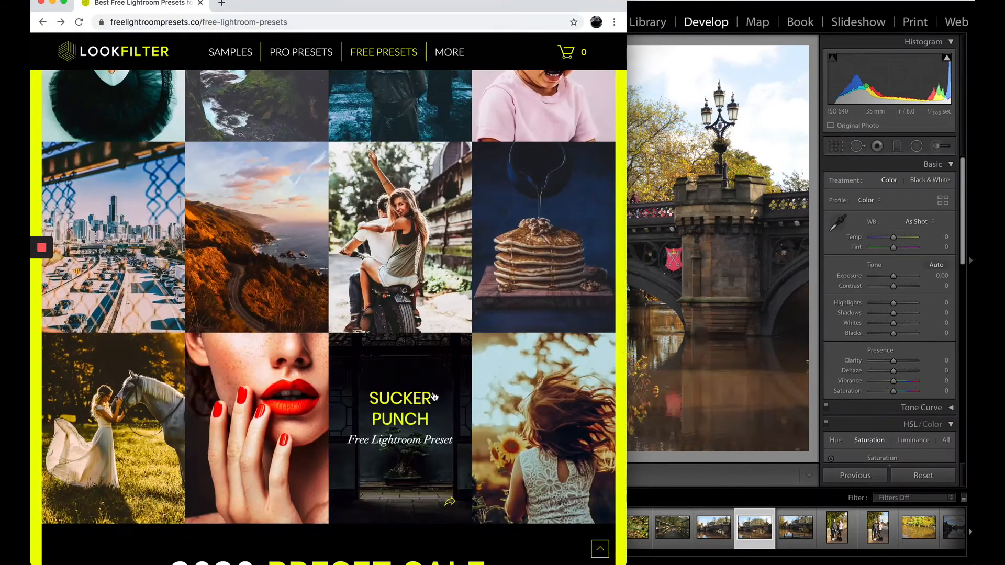
- Open the Sucker Punch preset page, look through its sample photos and download the free preset
click(419, 408)
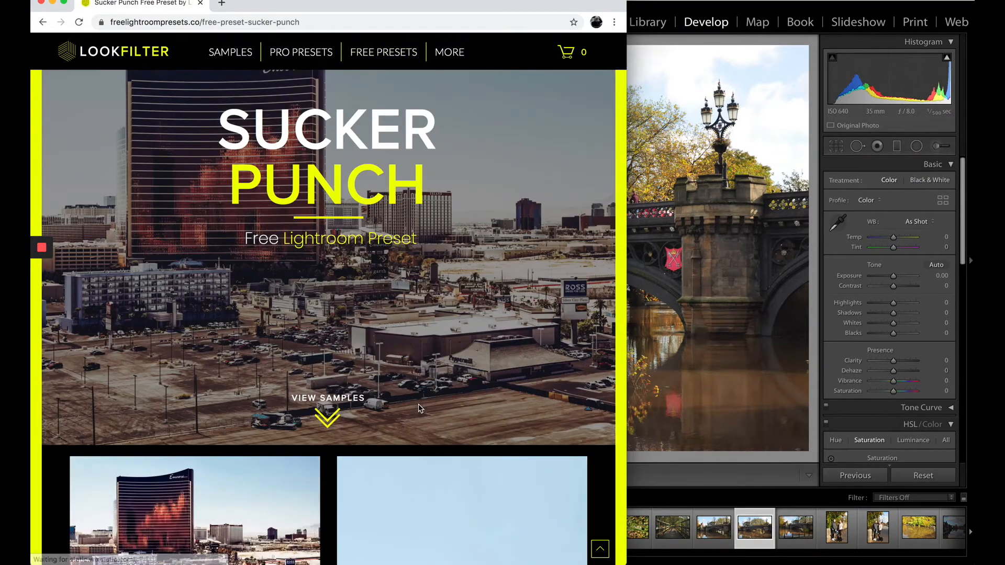
scroll(418, 408, down, 5)
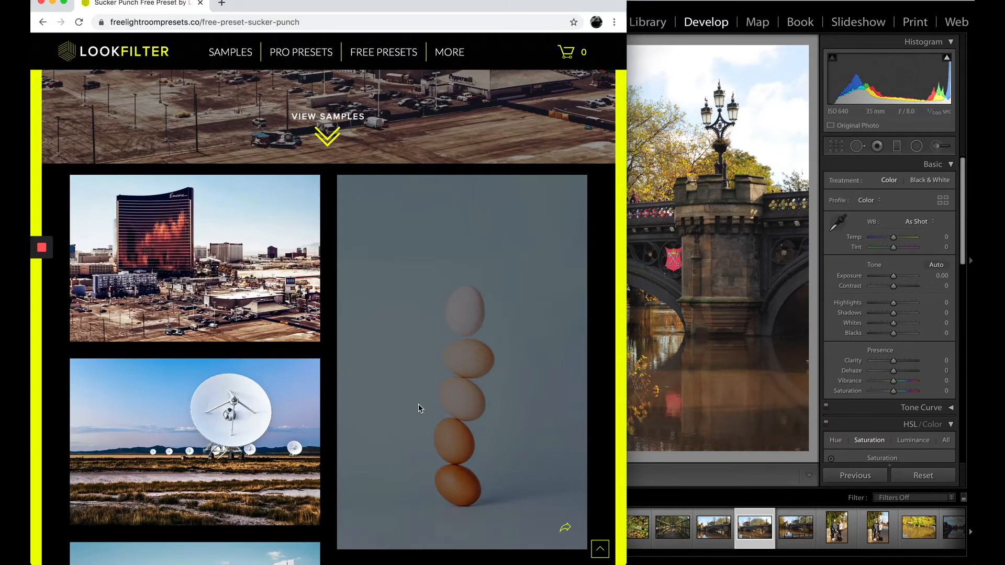
scroll(419, 409, down, 15)
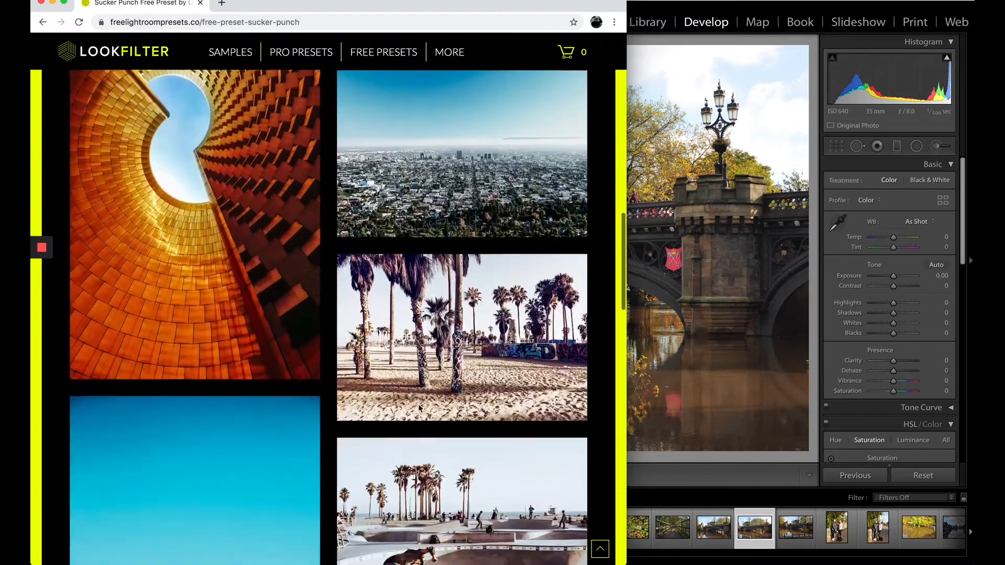
scroll(419, 404, down, 12)
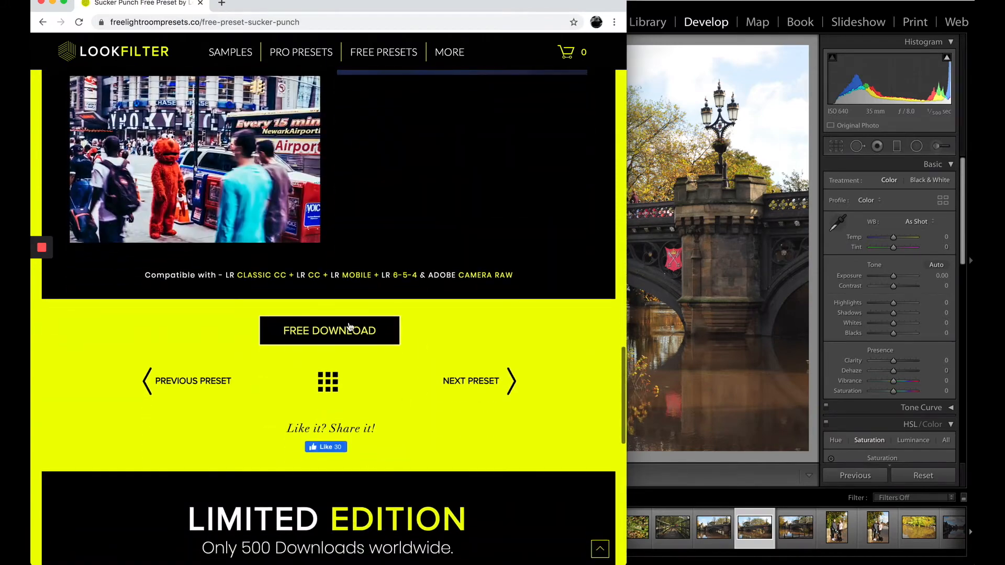
click(339, 335)
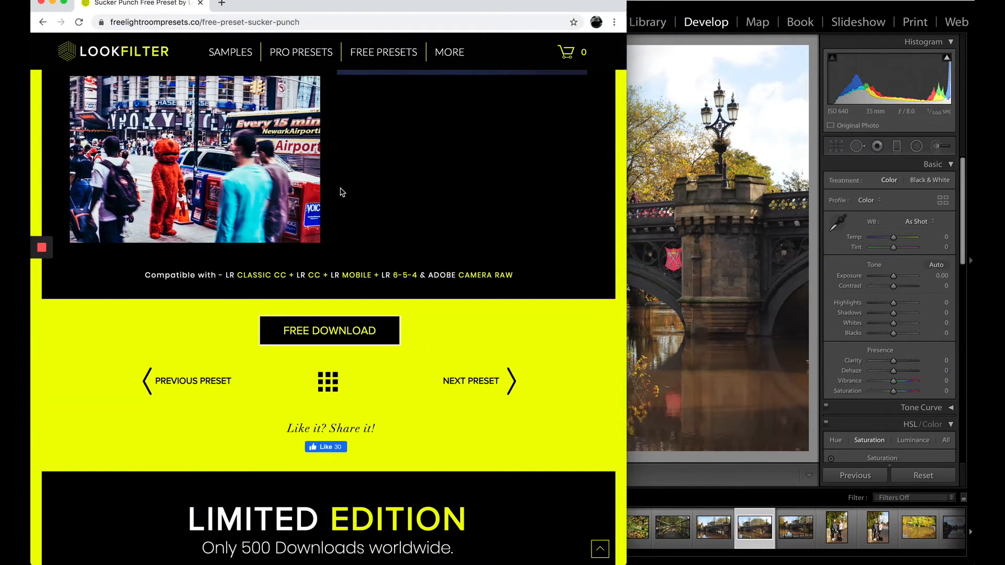
- Bring the desktop into view and move the Sucker Punch and Rizzle Dizzle zip files to a clear area
click(744, 279)
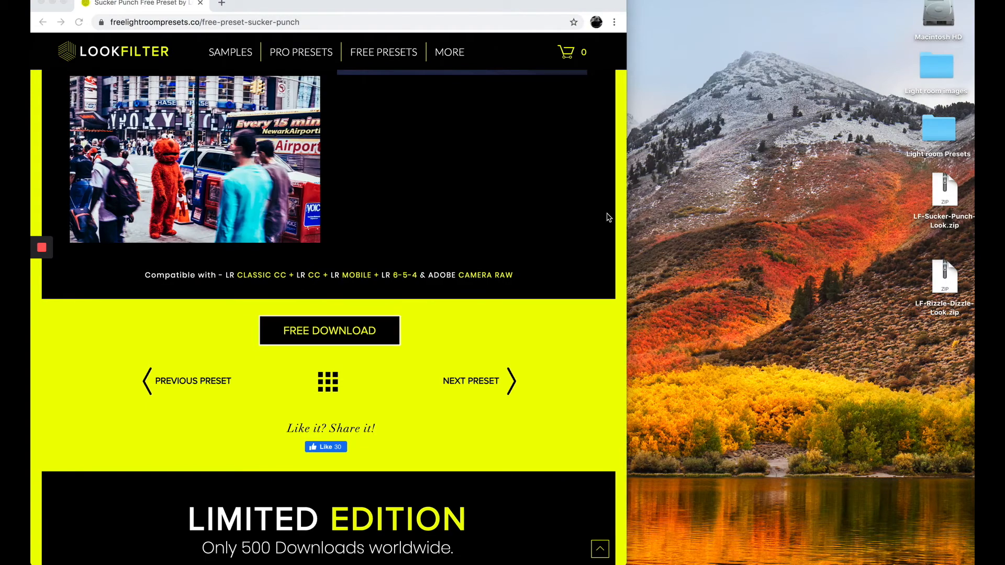
drag(944, 190, 795, 268)
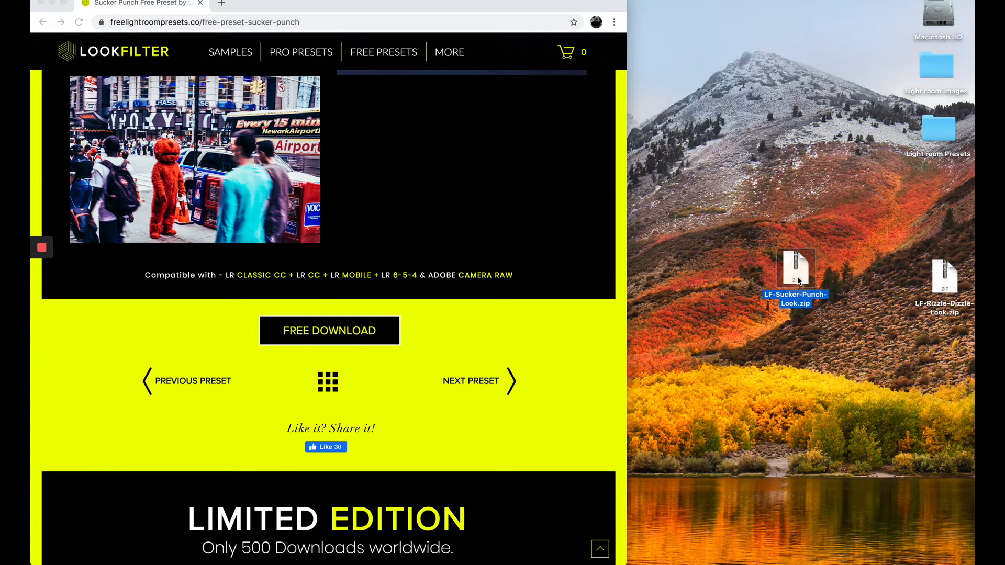
drag(951, 288, 888, 282)
- Extract LF-Sucker-Punch-Look.zip, place the extracted folder below the zip on the desktop and open it
click(801, 268)
double_click(801, 268)
drag(804, 276, 765, 404)
double_click(766, 404)
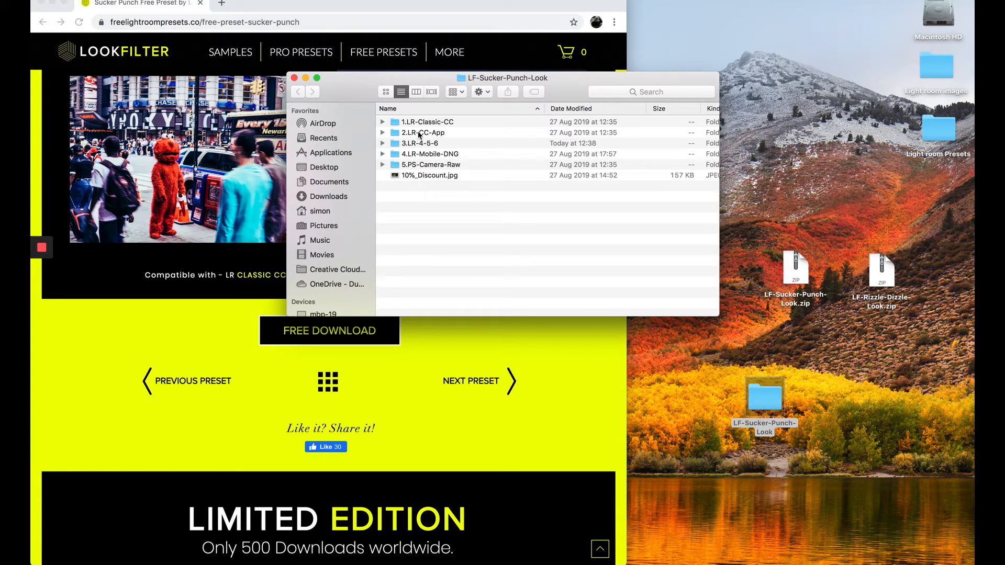
- Select the 1.LR-Classic-CC folder and switch to Lightroom to check which edition is in use
click(441, 122)
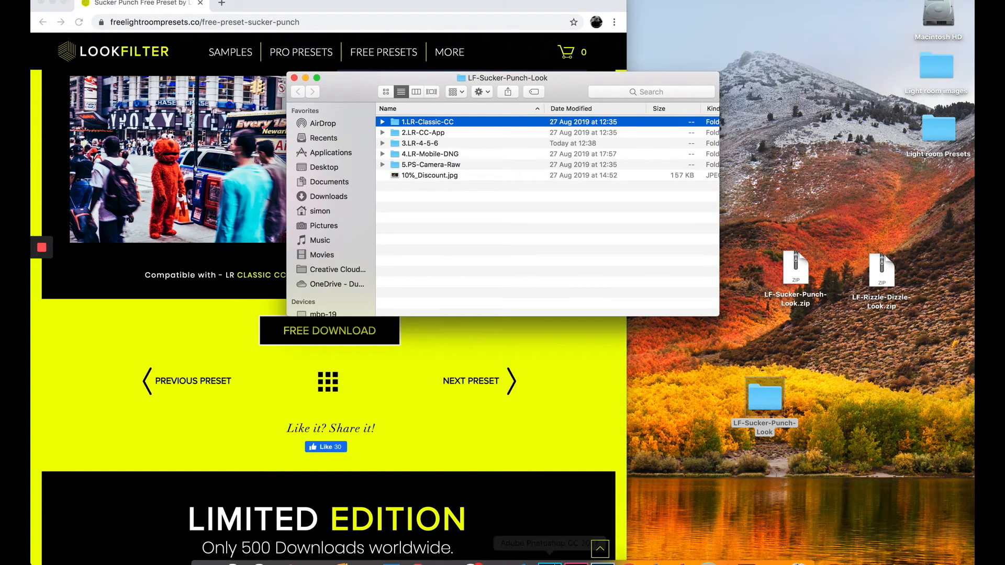
click(615, 548)
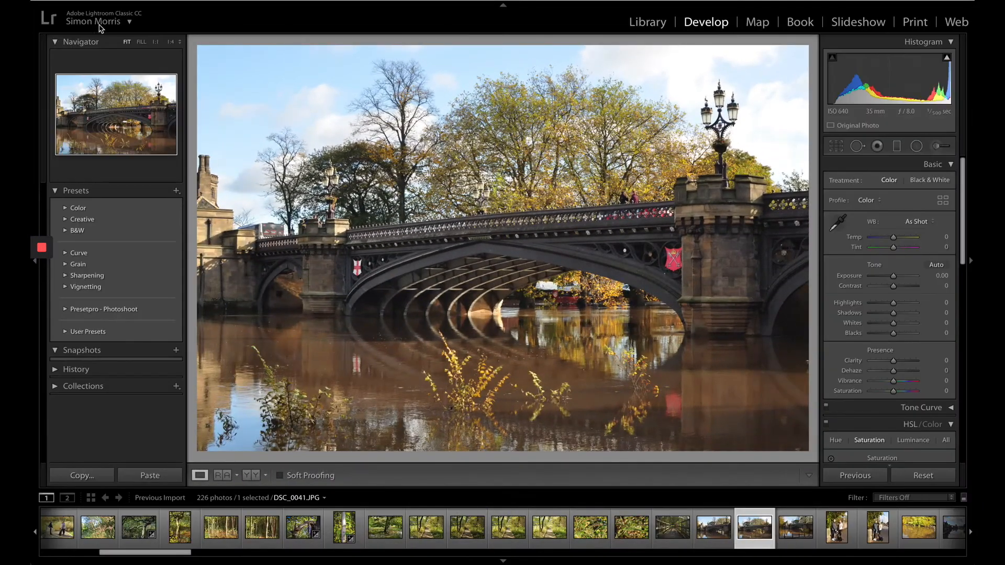
click(144, 13)
click(50, 1)
- Return to the Sucker Punch folder and examine the preset files inside 1.LR-Classic-CC, 2.LR-CC-App and 3.LR-4-5-6
drag(434, 78, 560, 86)
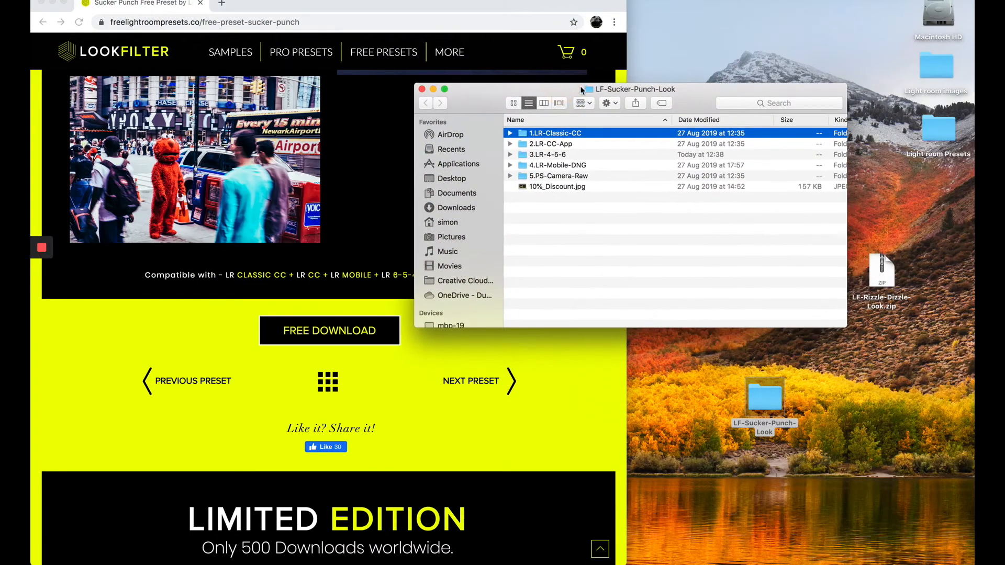
click(938, 131)
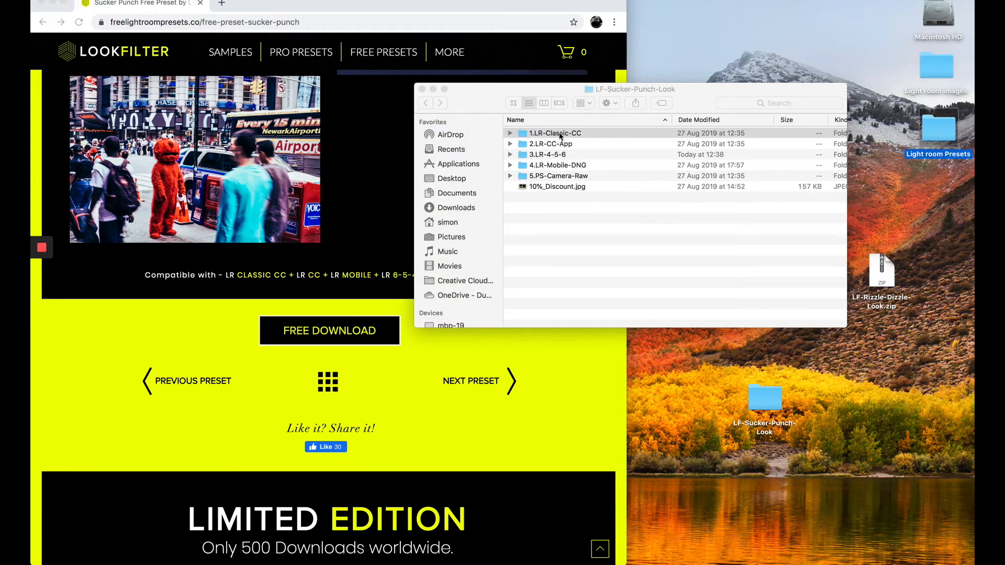
click(510, 134)
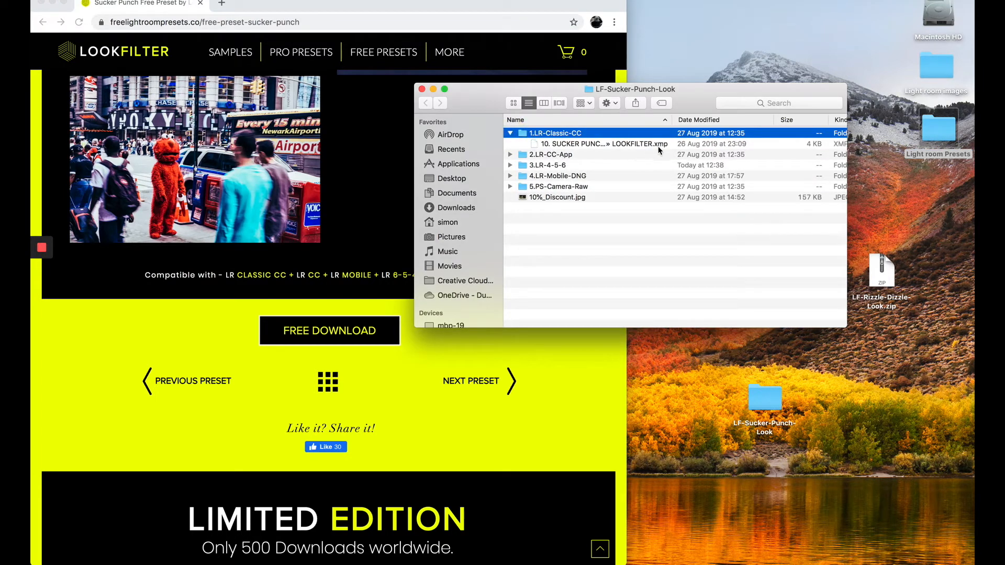
click(507, 155)
click(509, 155)
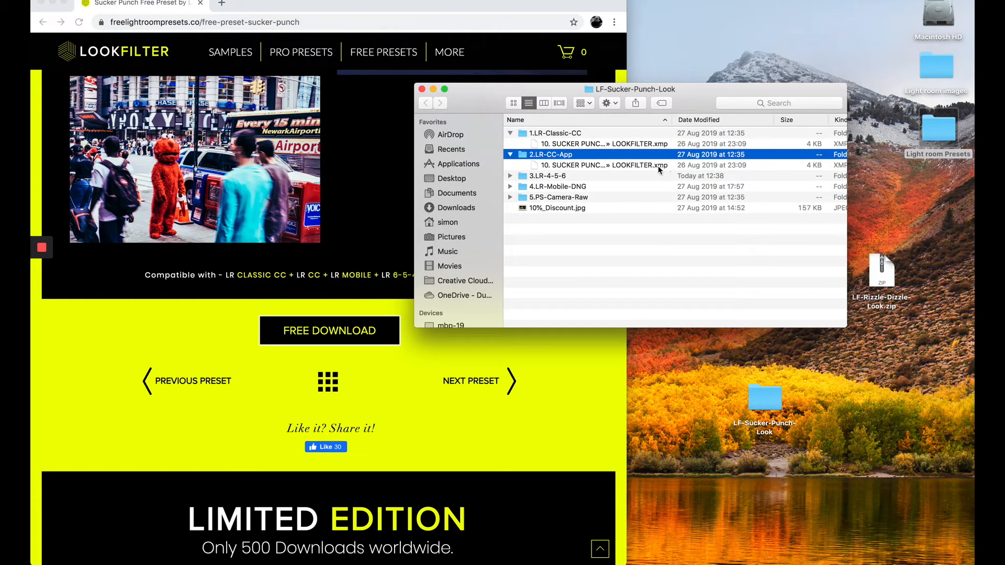
click(511, 176)
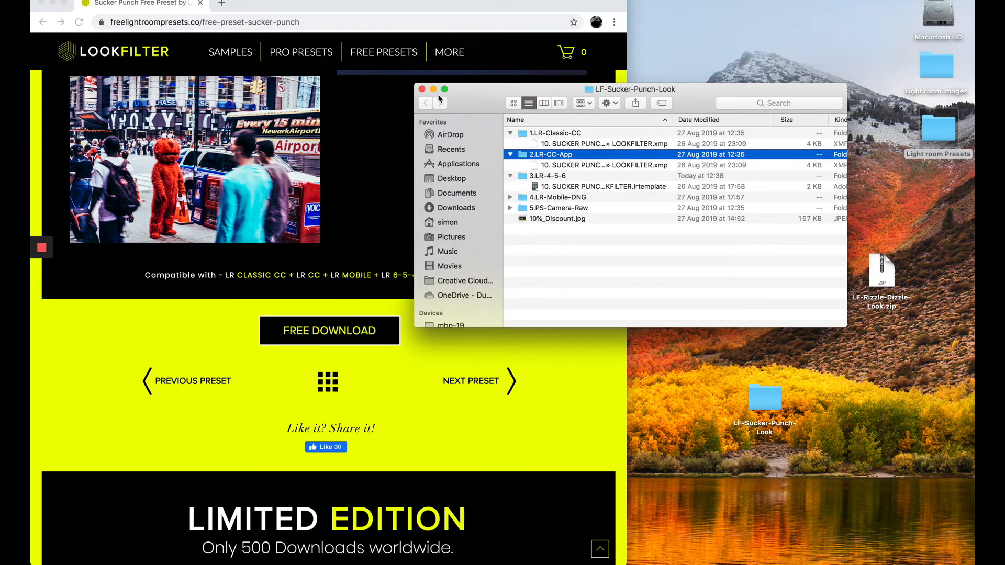
- Close the Sucker Punch folder, switch to Lightroom Classic and reveal the Lightroom develop presets folder from the preset preferences
click(422, 89)
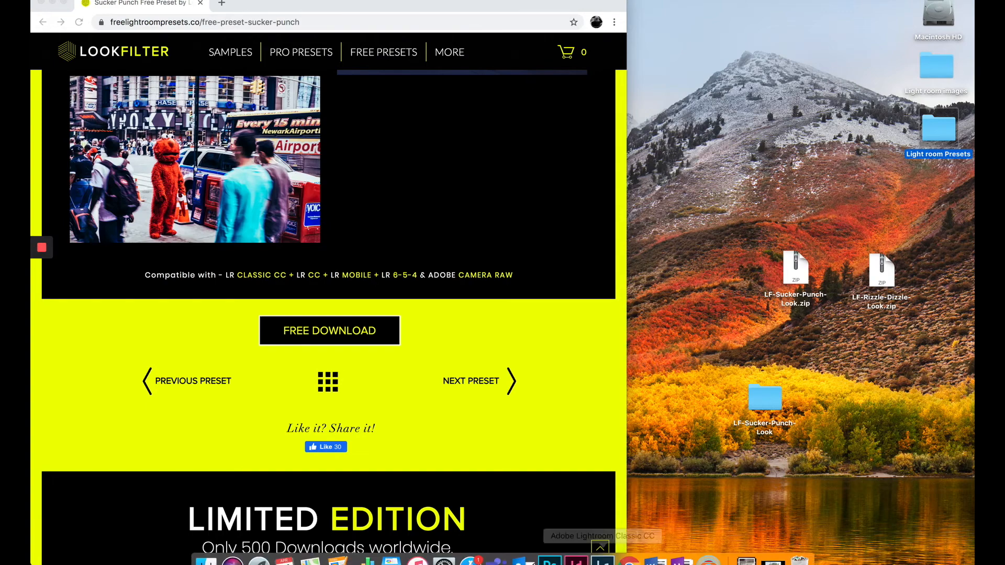
click(608, 555)
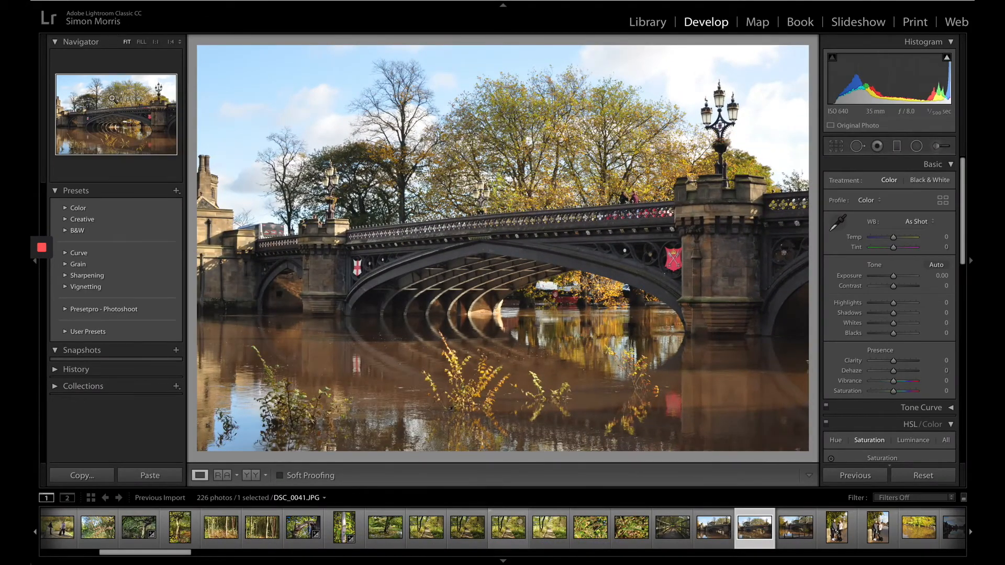
click(80, 1)
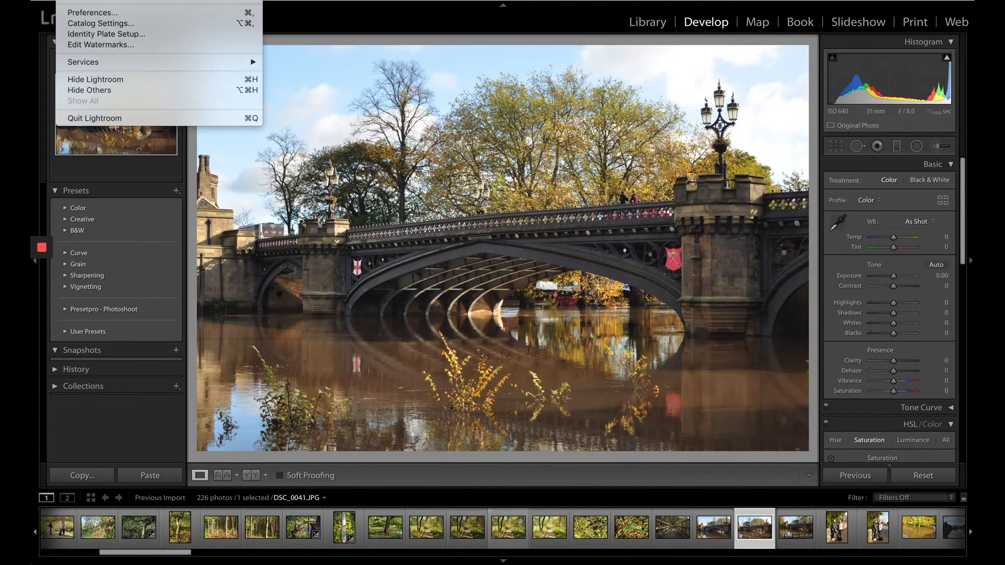
click(90, 15)
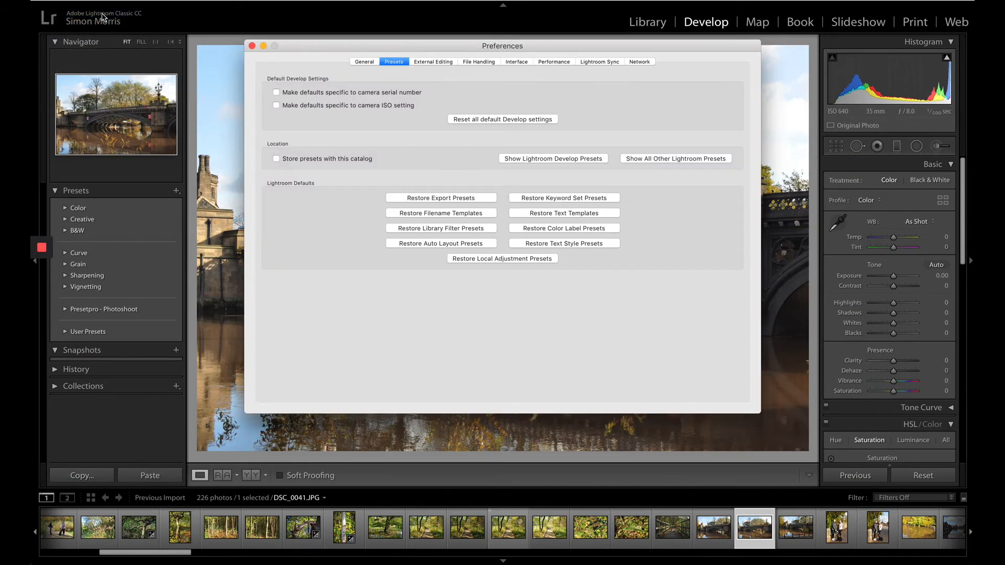
click(548, 159)
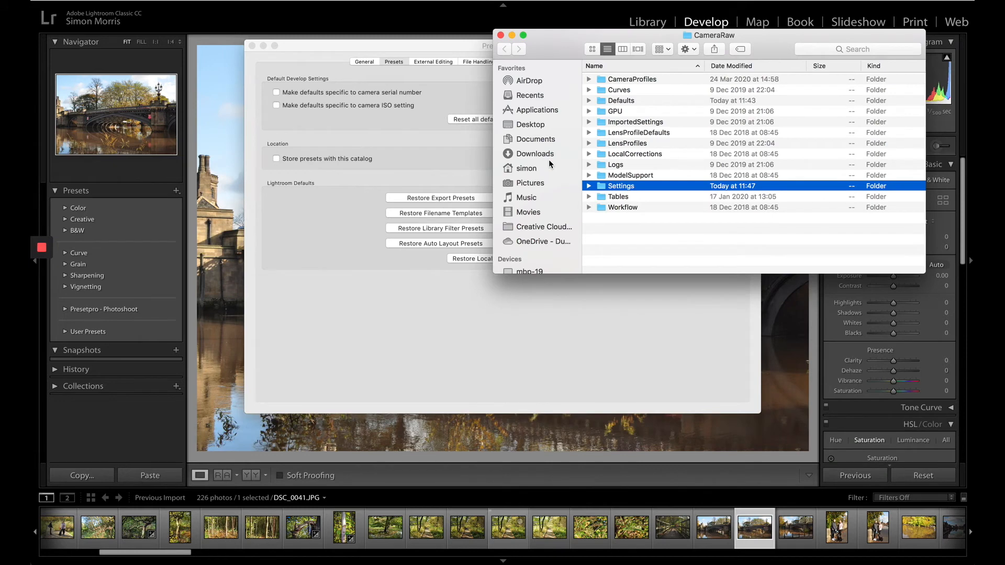
- Open the Settings folder inside CameraRaw, expand User Presets and move the folder window over the Preferences dialog
double_click(611, 187)
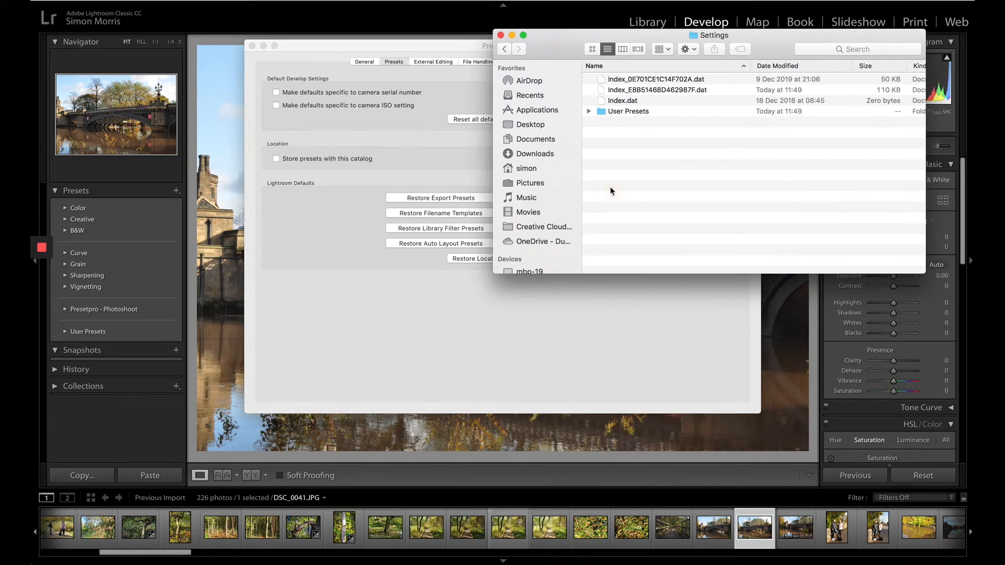
click(588, 112)
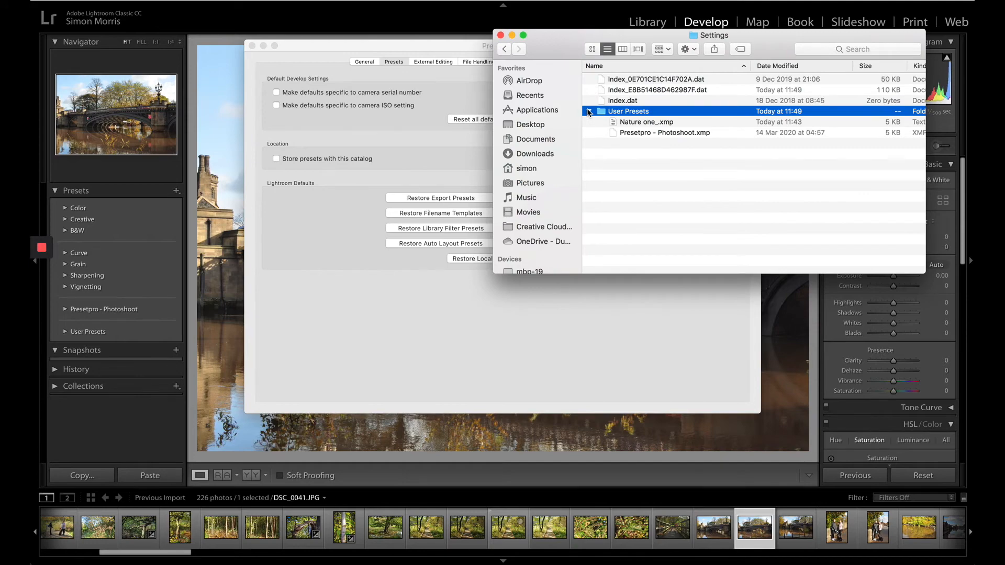
drag(764, 43, 445, 95)
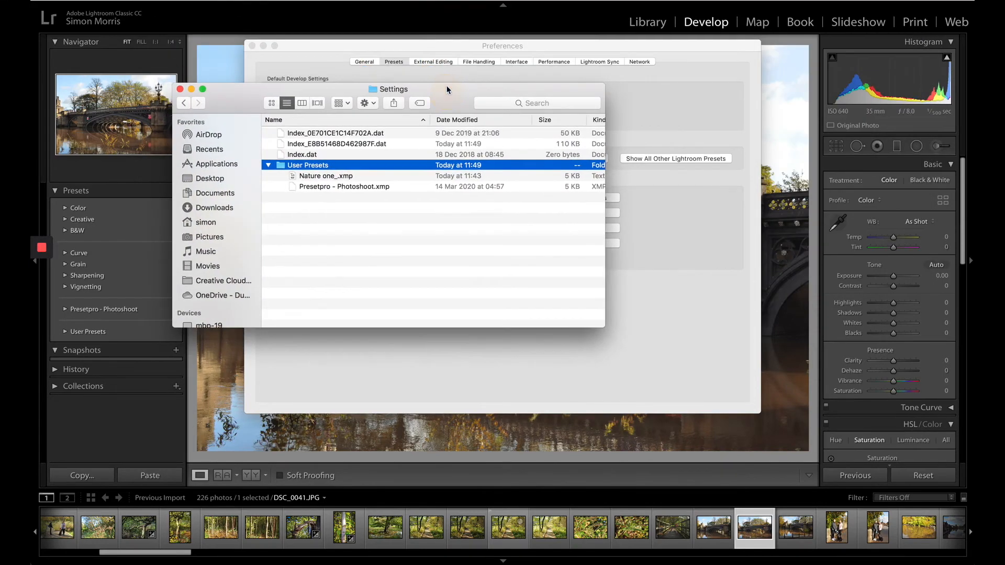
- Switch to the desktop, move the LF-Sucker-Punch-Look folder below the Rizzle Dizzle zip and open it
click(43, 0)
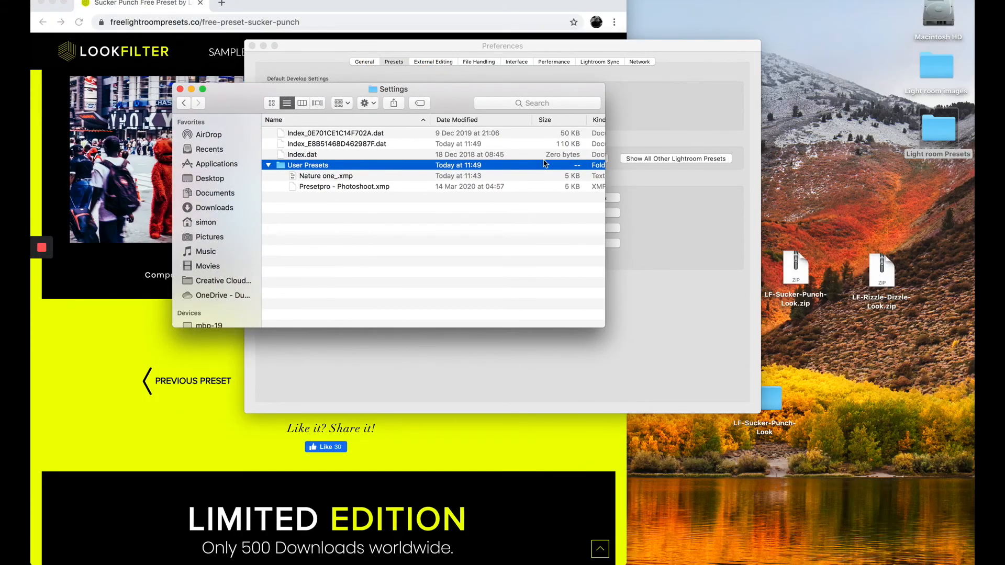
drag(783, 397, 878, 344)
double_click(878, 344)
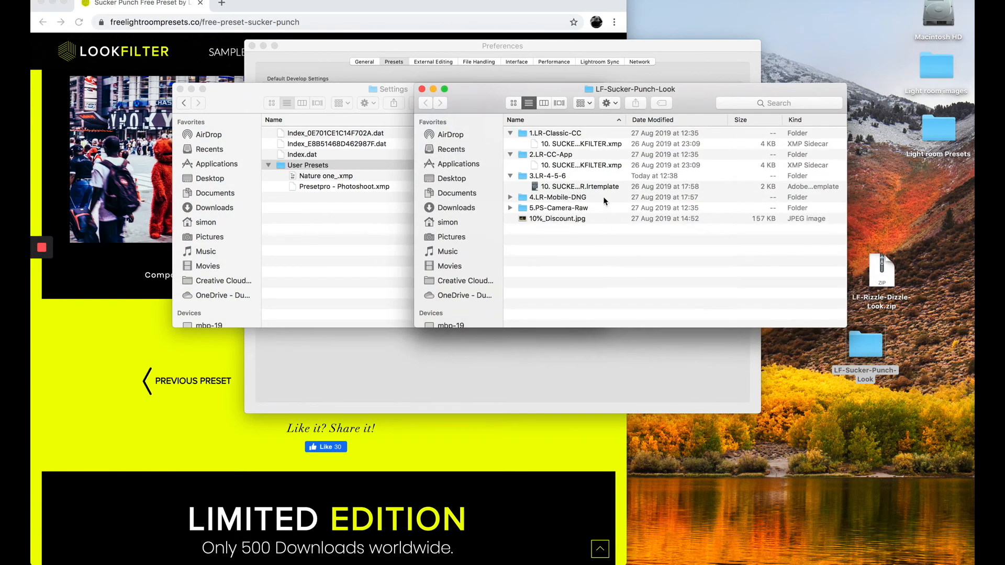
- Move the Sucker Punch .xmp preset from 1.LR-Classic-CC into the User Presets folder under Settings
click(568, 147)
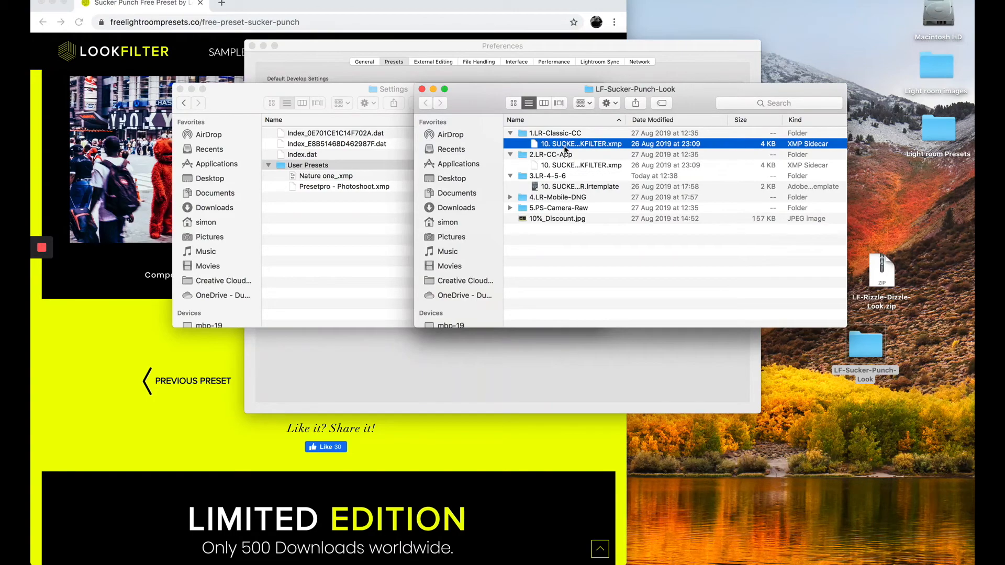
drag(565, 147, 365, 231)
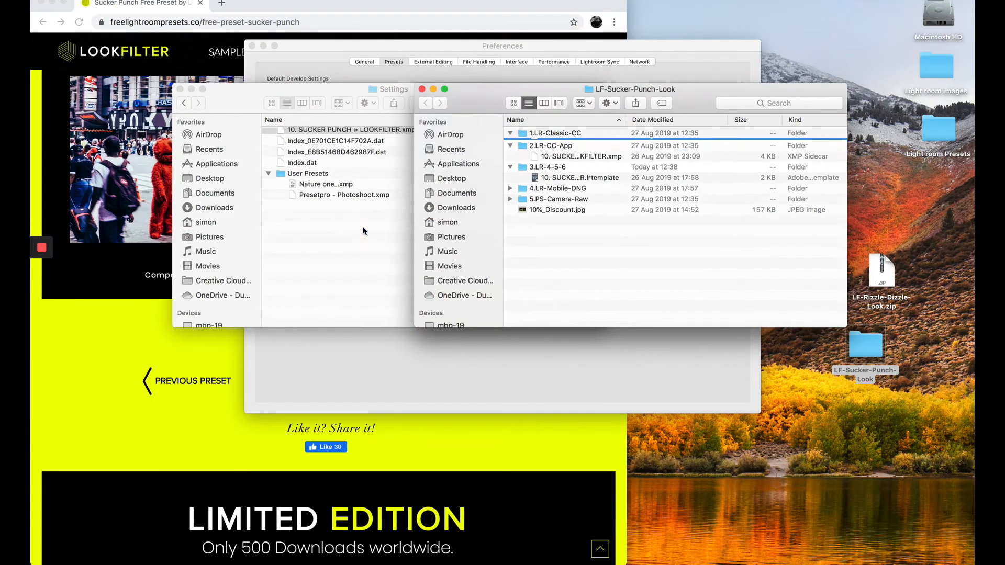
drag(312, 133, 302, 181)
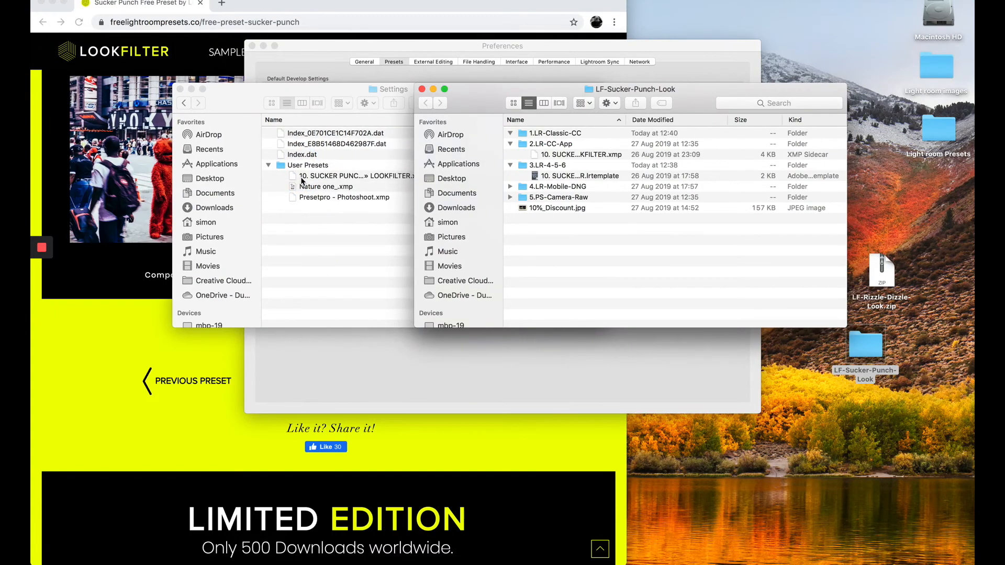
- Close the Settings folder window and the Lightroom Preferences dialog
click(183, 91)
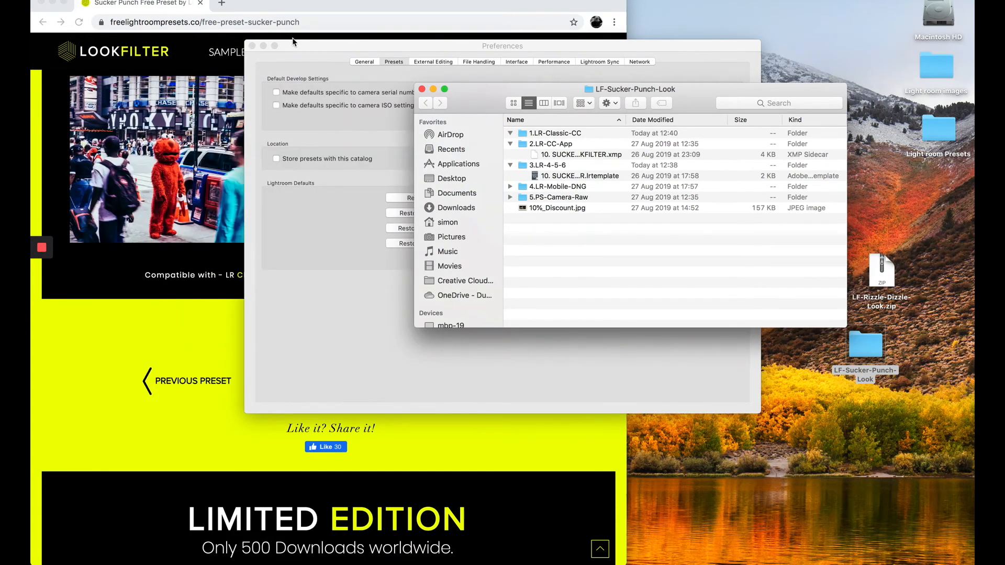
click(253, 52)
click(251, 46)
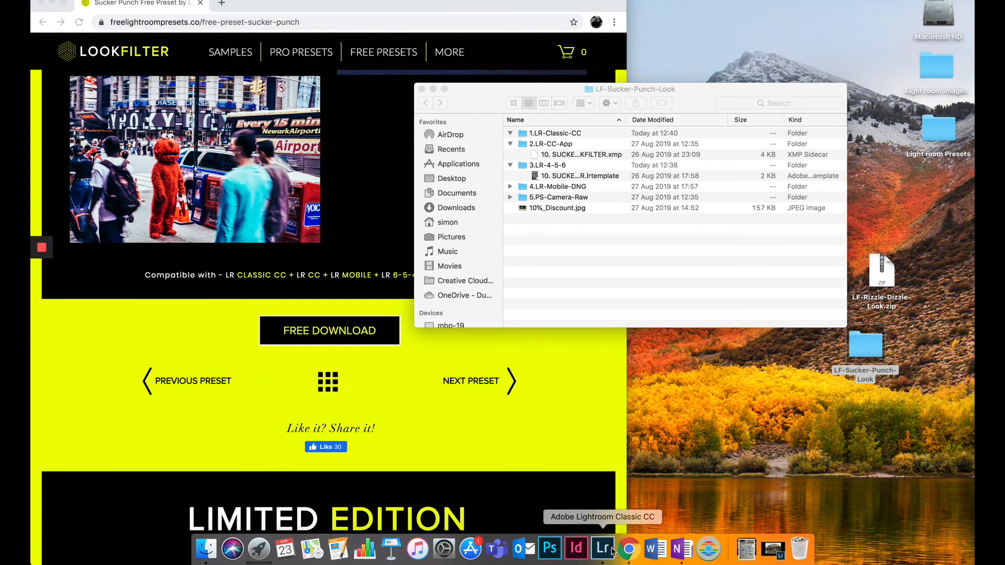
- Switch to Lightroom Classic, quit it and launch it again to load the new preset
click(615, 548)
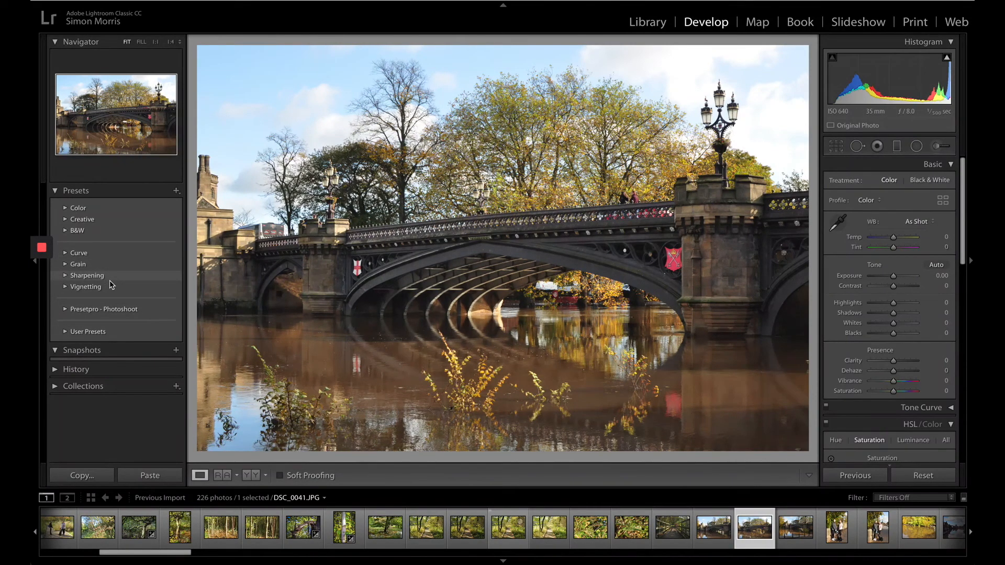
click(79, 1)
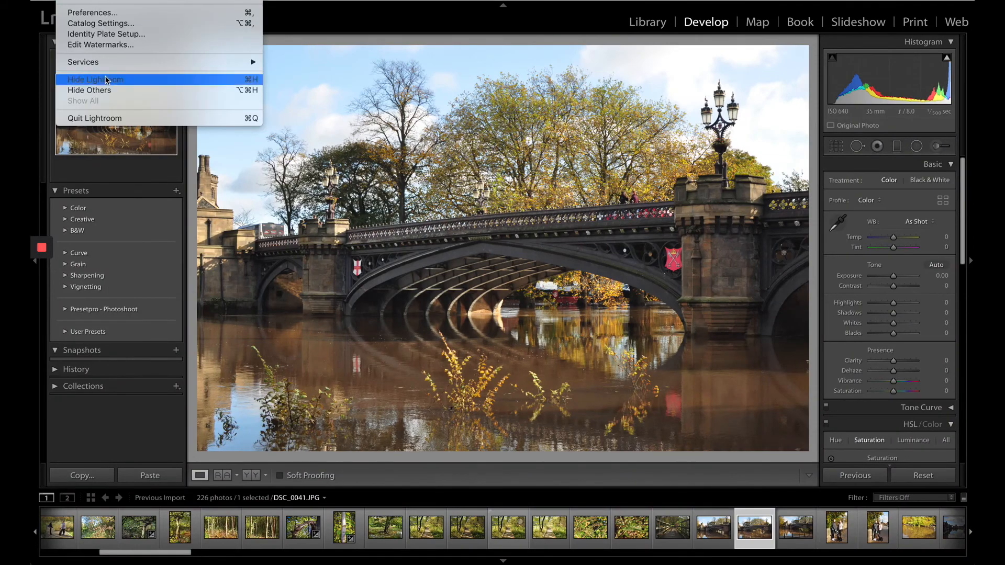
click(95, 119)
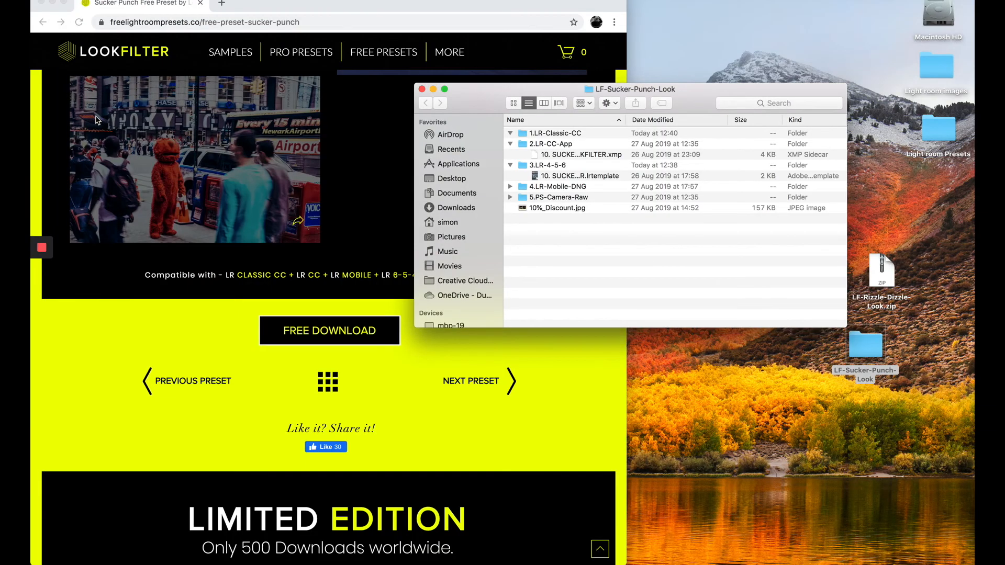
click(616, 548)
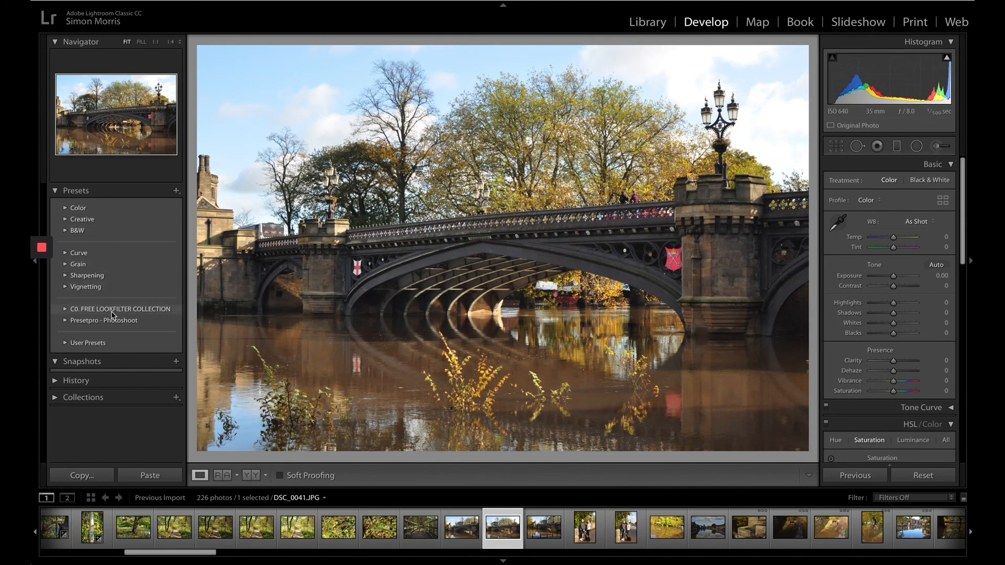
- Expand the C0. FREE LOOKFILTER COLLECTION preset group and apply 10. SUCKER PUNCH » LOOKFILTER to the bridge photo
click(114, 311)
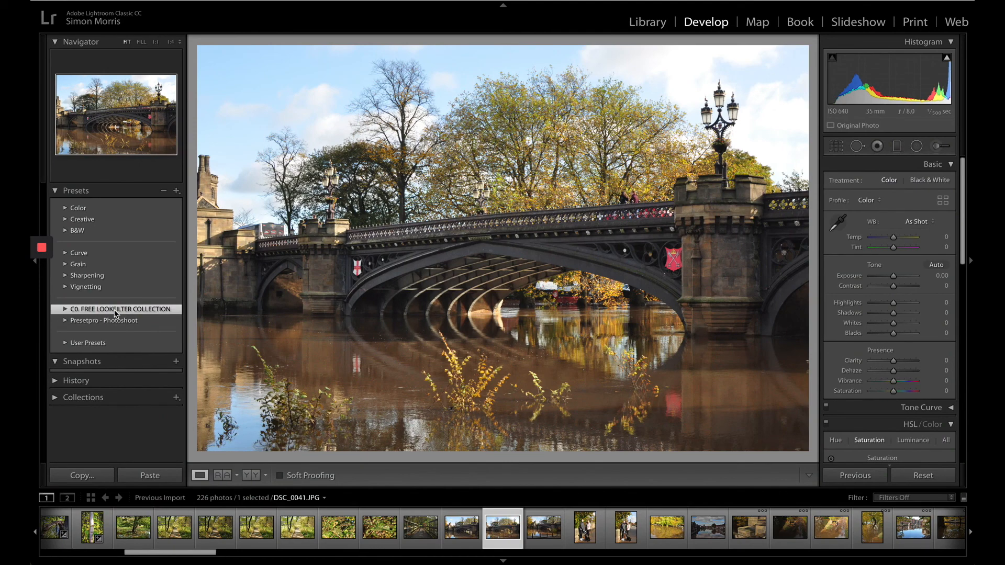
click(65, 309)
click(103, 322)
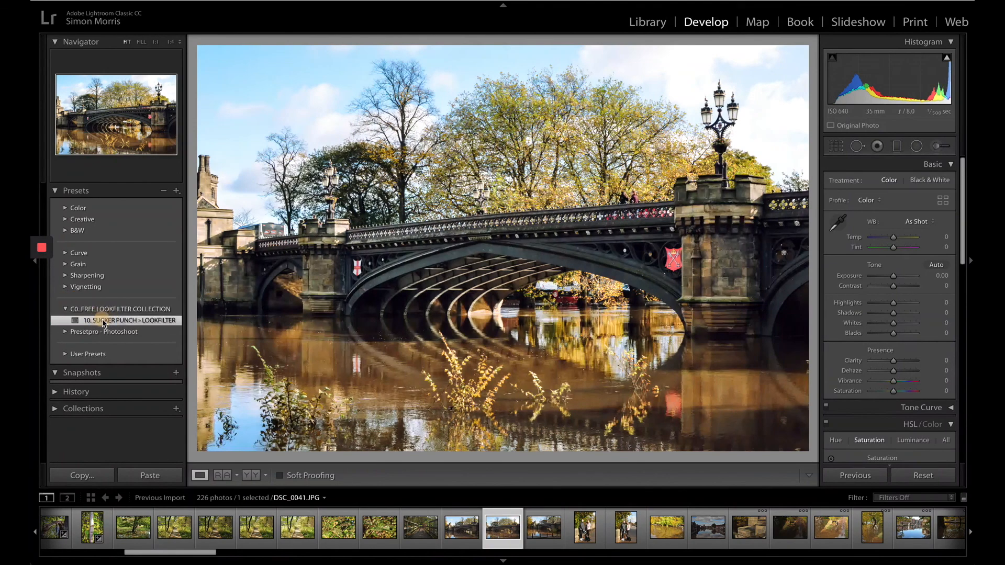